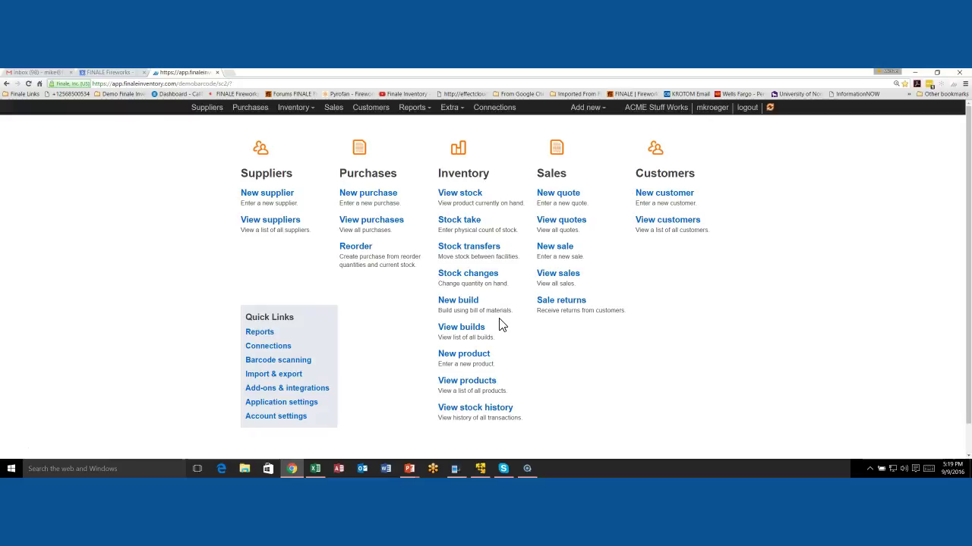
Search the purchase list for DEM and open the committed purchase order from Perfect ID Supply.
click(393, 226)
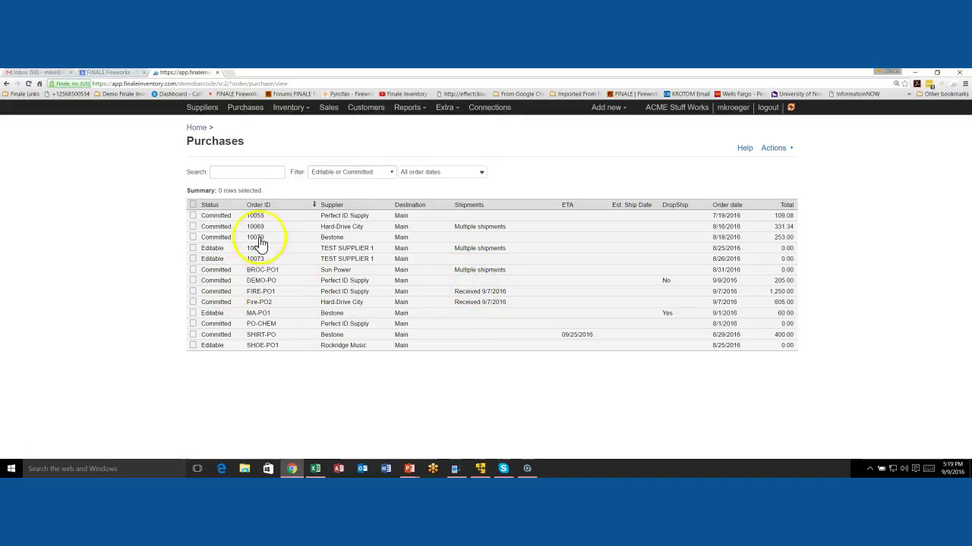
click(253, 173)
text(D)
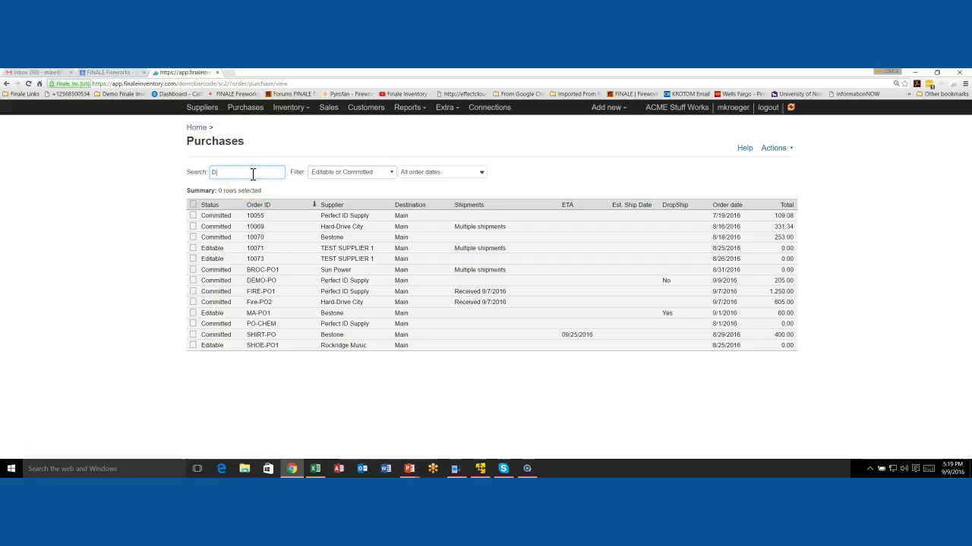
text(EM)
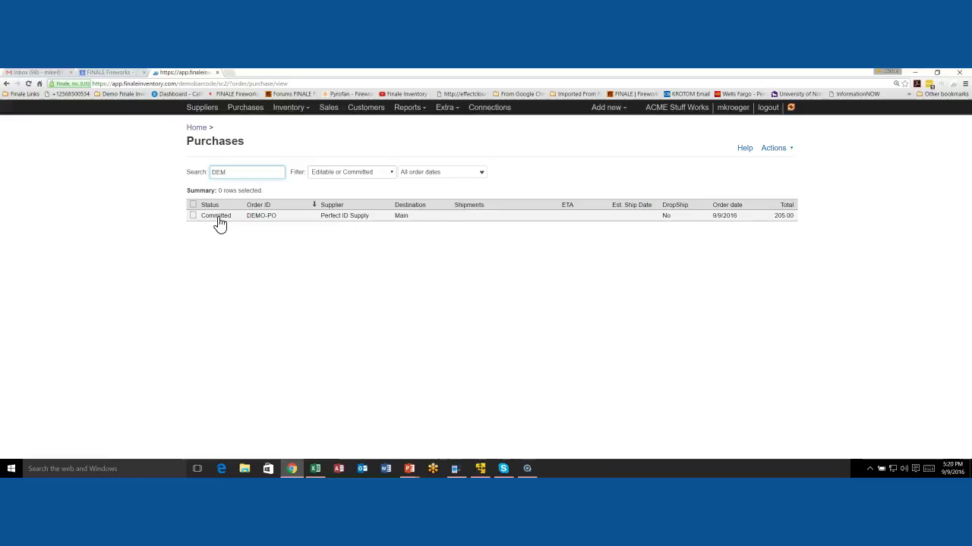
click(218, 217)
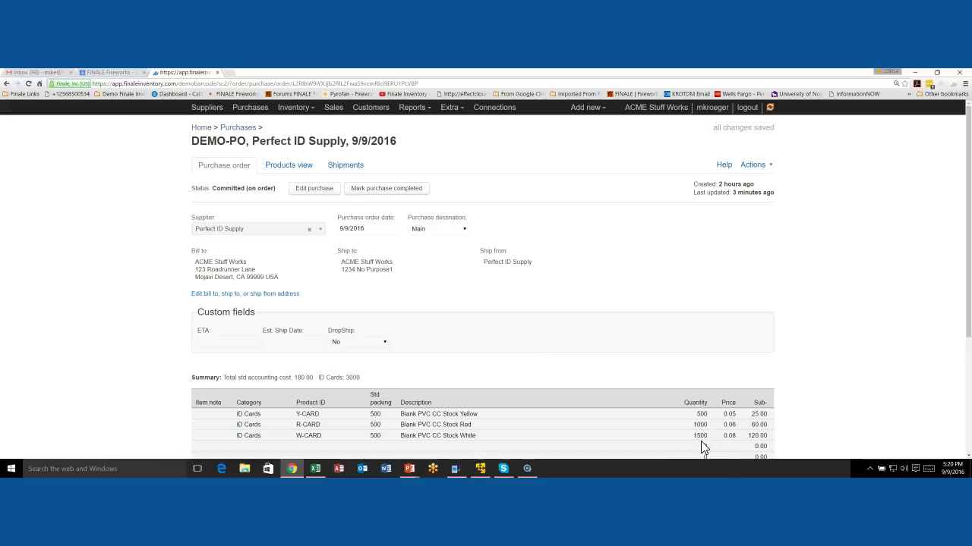
Show the inventory stock list filtered to the ID Cards category.
click(294, 111)
click(299, 127)
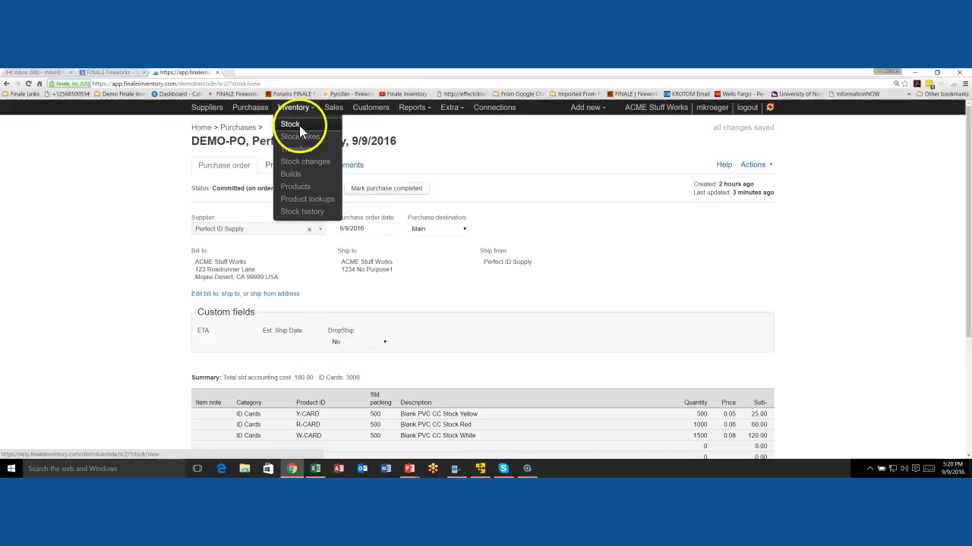
click(338, 194)
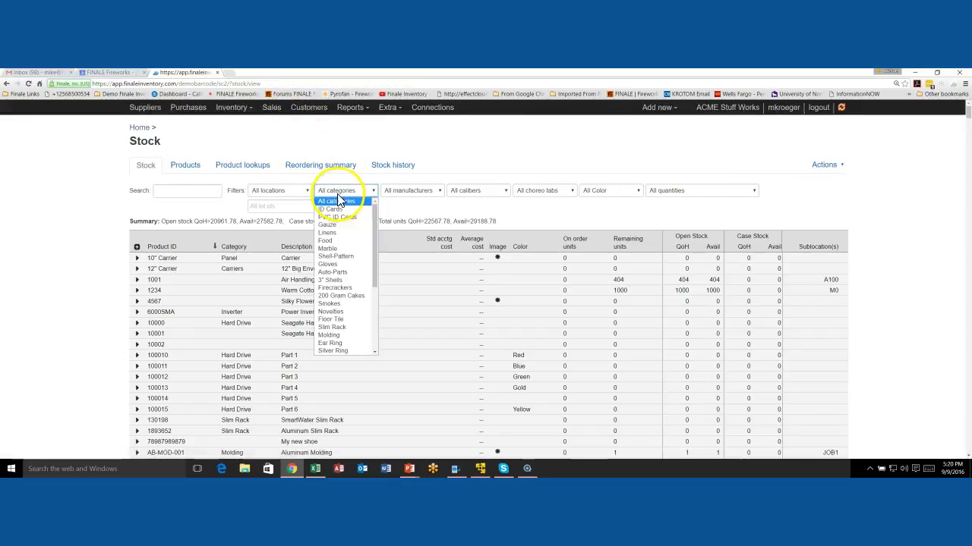
click(333, 209)
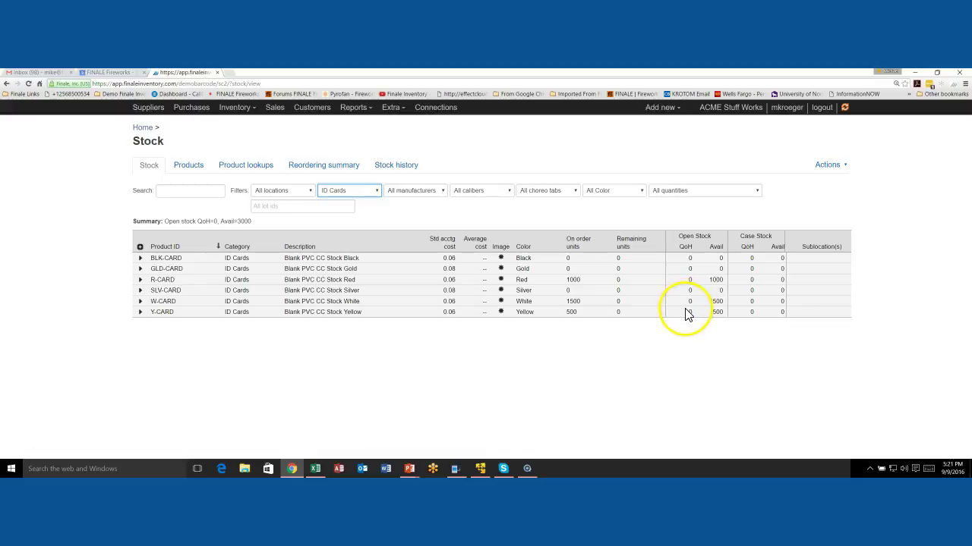
Expand the R-CARD, Y-CARD and W-CARD stock rows to examine their on-order purchase details.
click(140, 281)
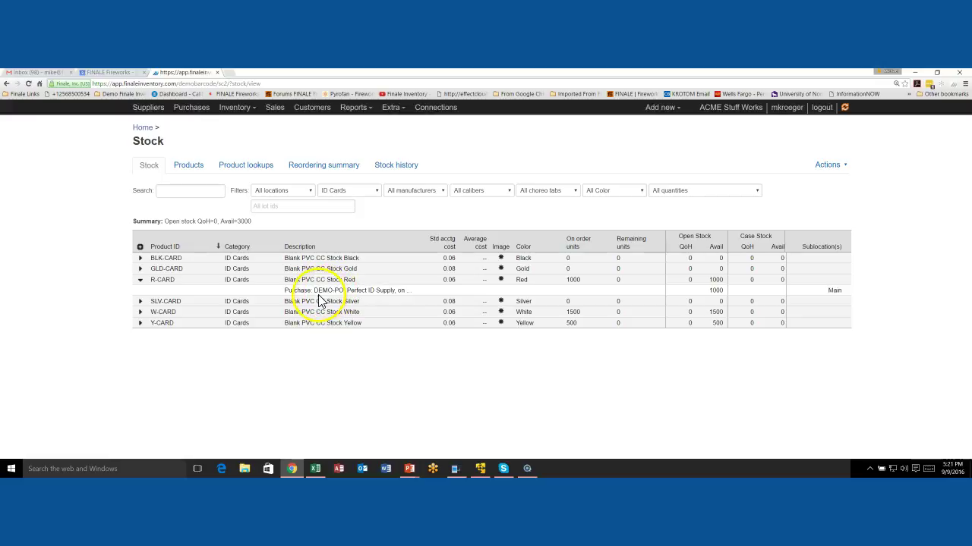
click(141, 323)
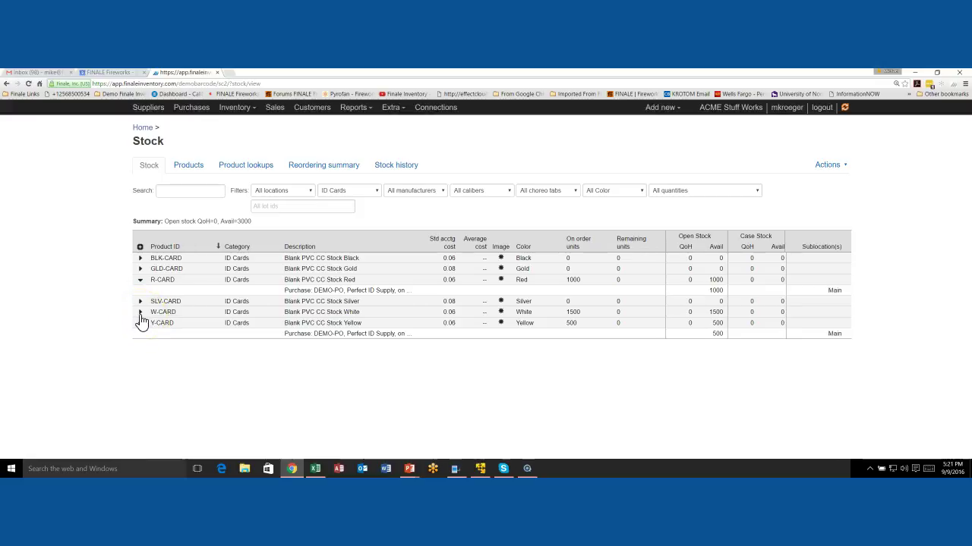
click(141, 313)
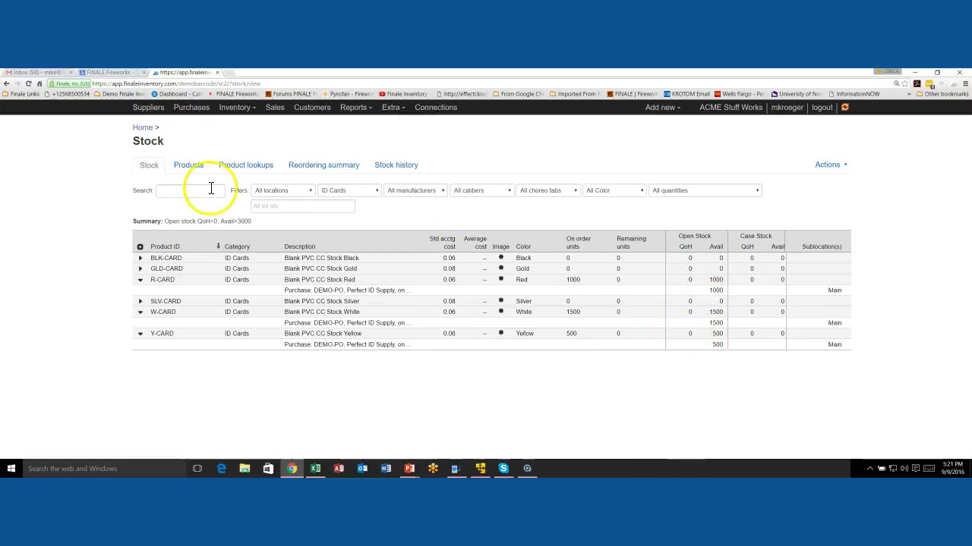
Return the Perfect ID Supply purchase order to editable status and check the ID Cards stock.
click(194, 109)
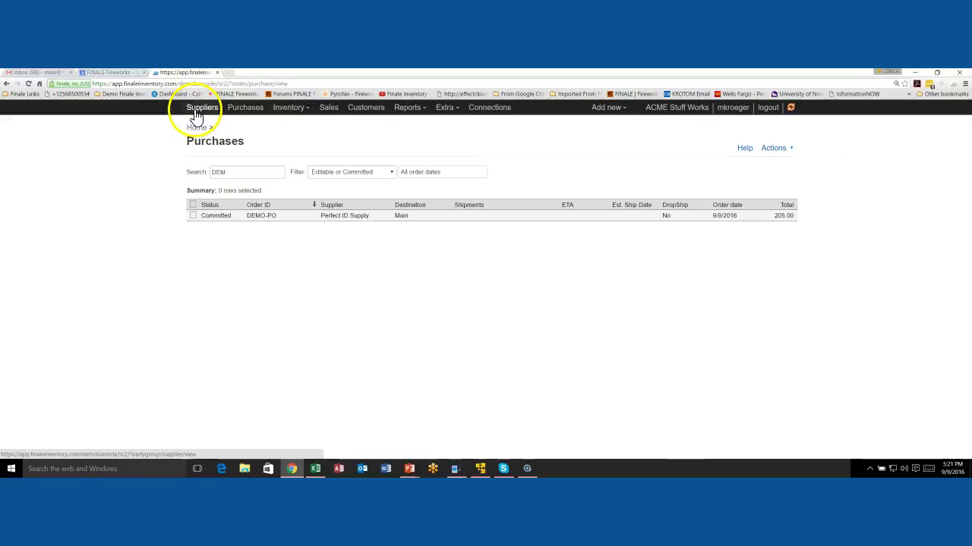
click(218, 216)
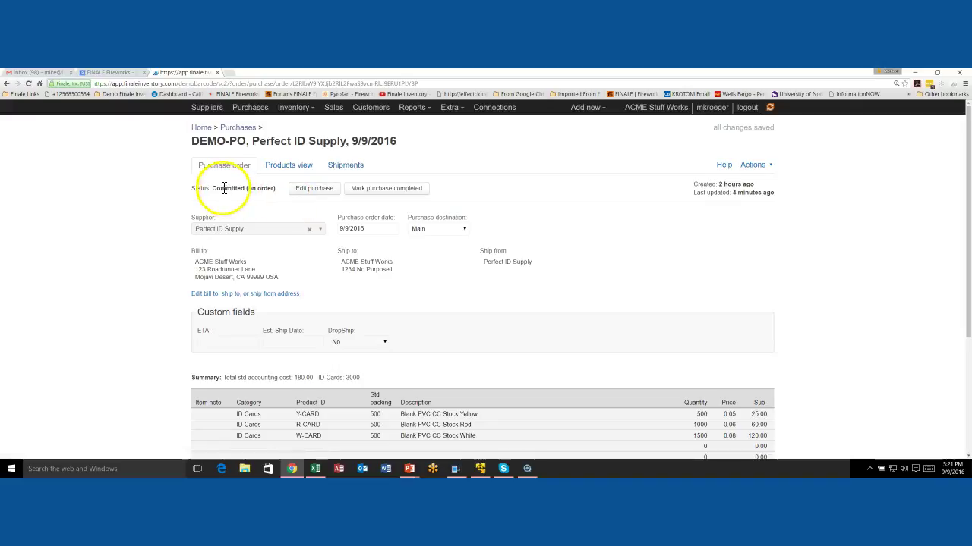
click(316, 190)
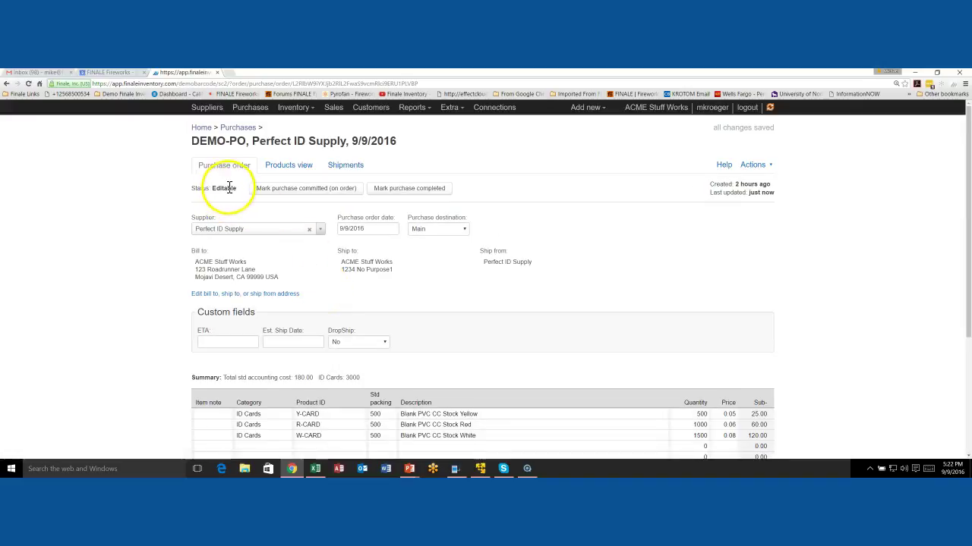
click(300, 114)
click(289, 123)
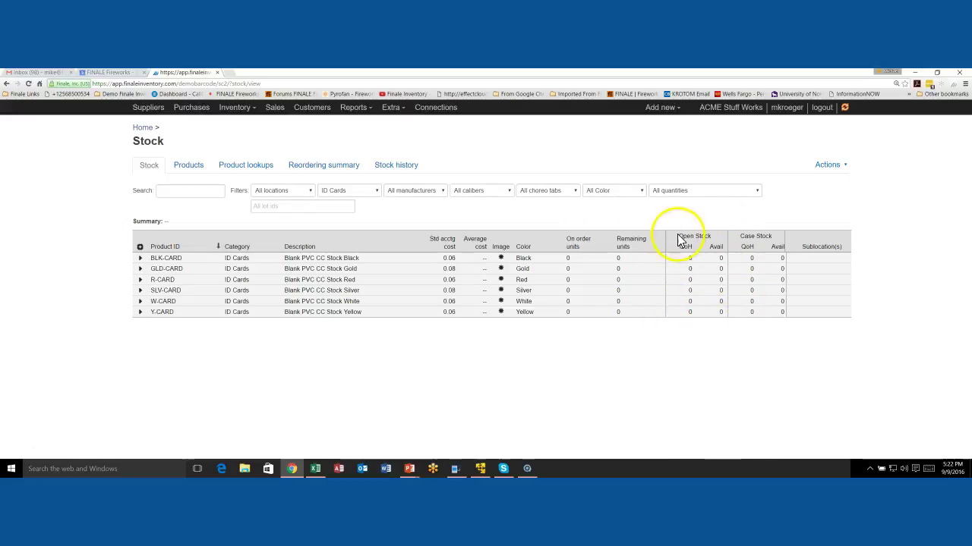
Mark the Perfect ID Supply purchase order as committed (on order) and recheck the ID Cards stock quantities.
click(192, 108)
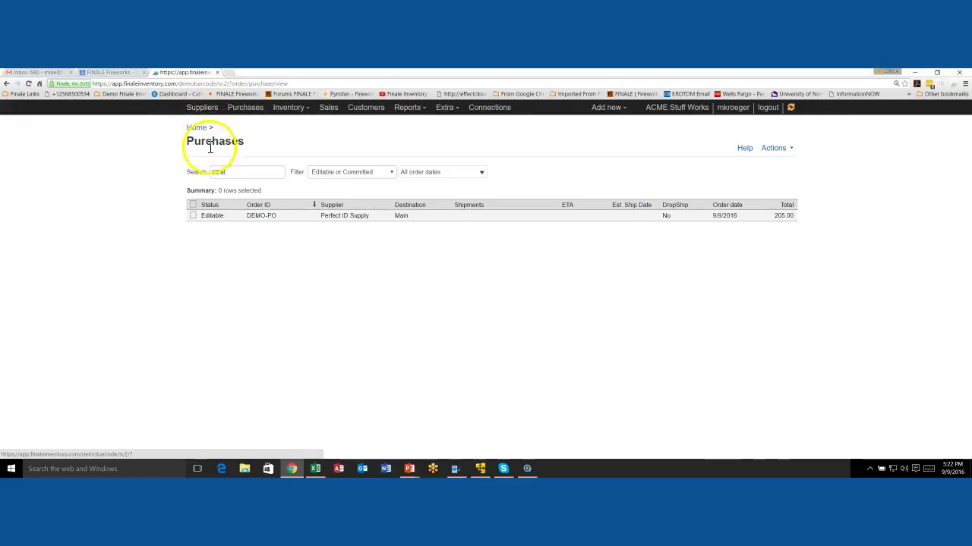
click(244, 217)
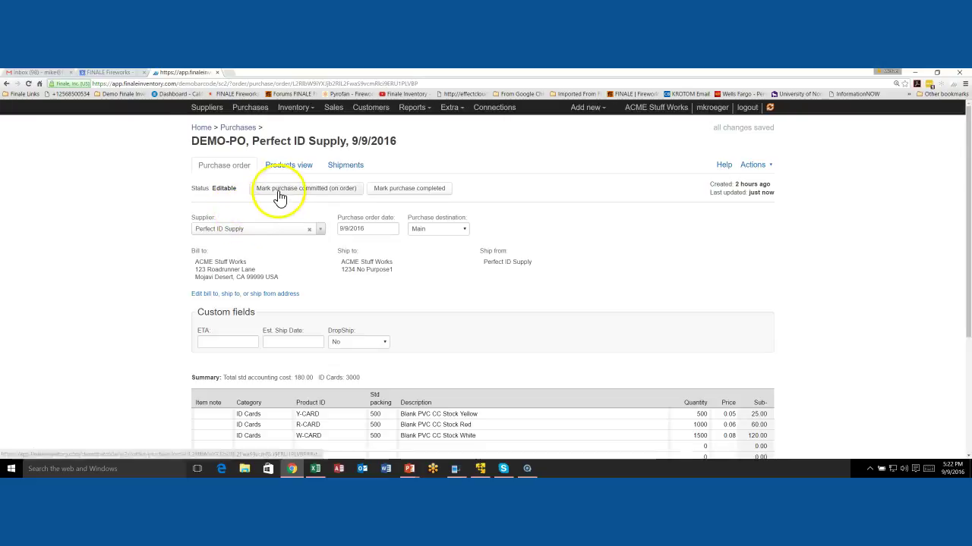
click(279, 196)
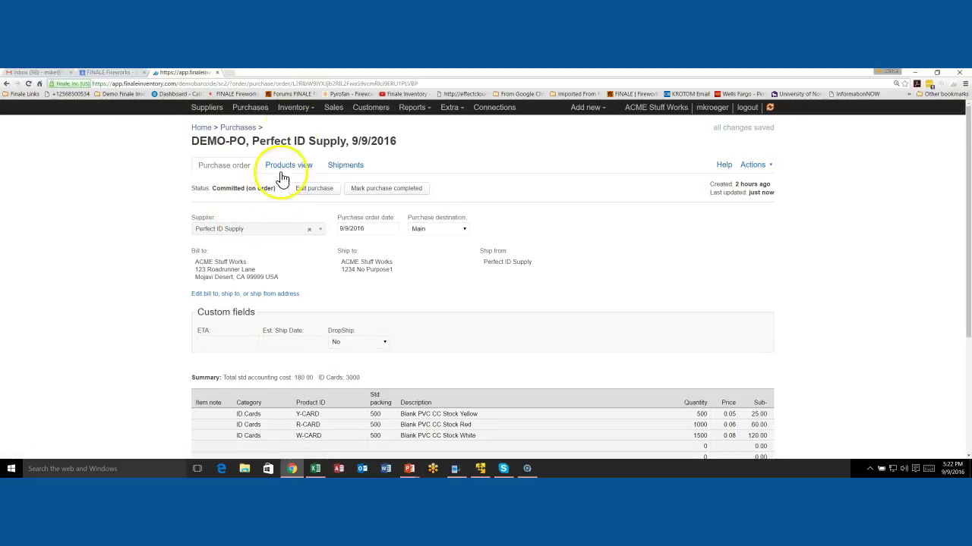
click(292, 107)
click(302, 134)
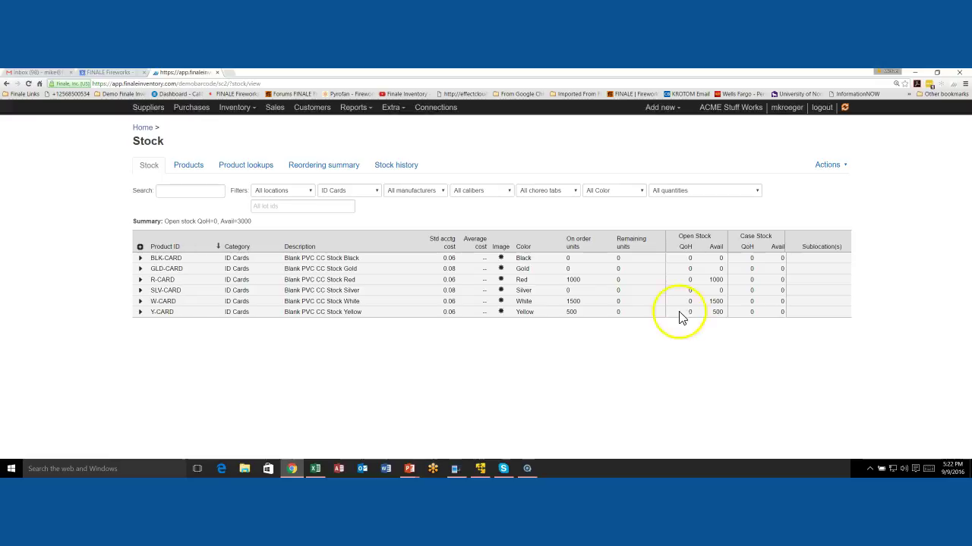
Open the Perfect ID Supply purchase order's shipment and update its quantities to match the order.
click(199, 117)
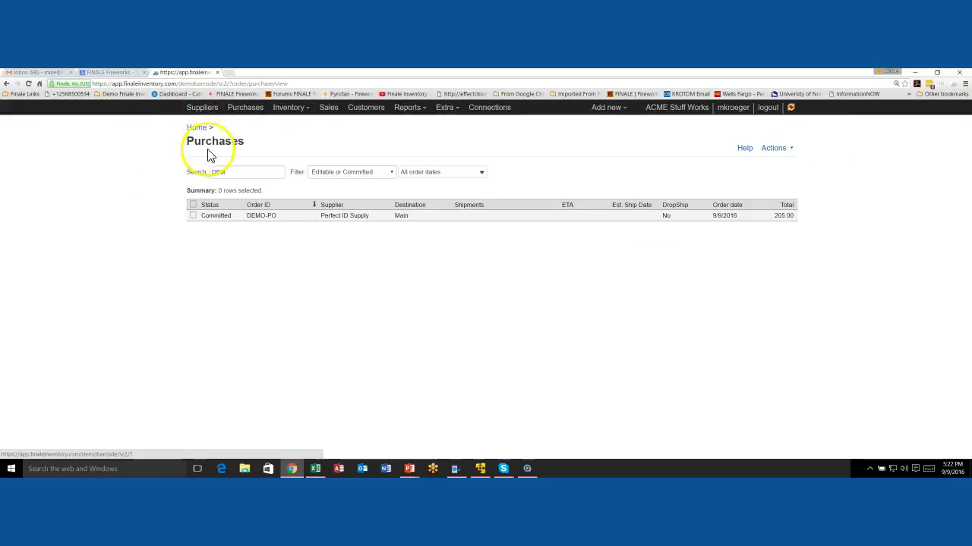
click(232, 220)
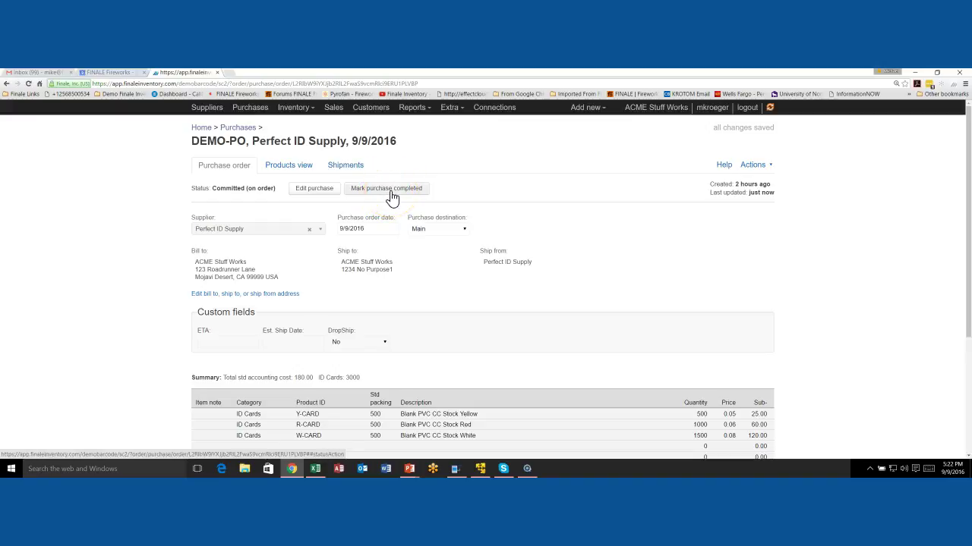
click(345, 165)
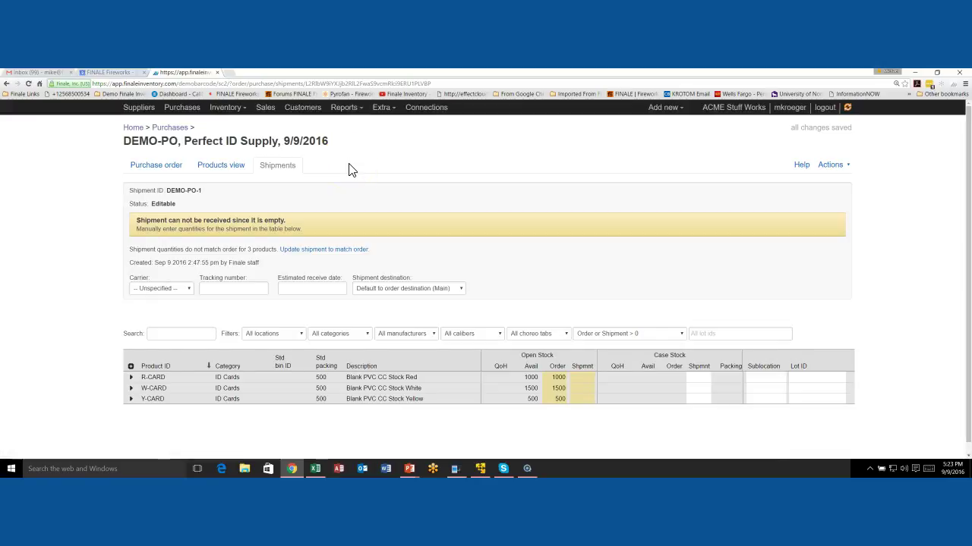
drag(129, 190, 201, 193)
click(324, 251)
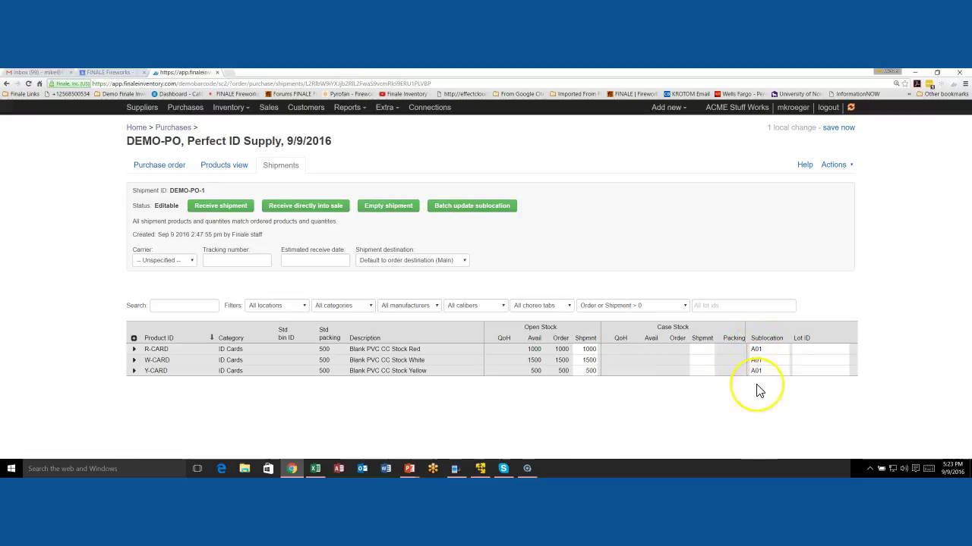
Set the shipment sublocation of W-CARD to A03.
click(760, 371)
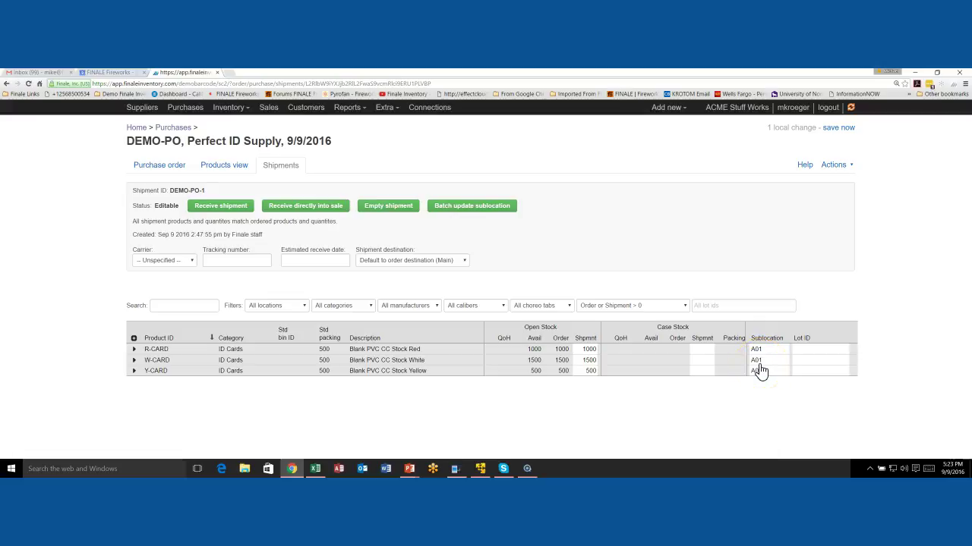
click(760, 370)
click(767, 363)
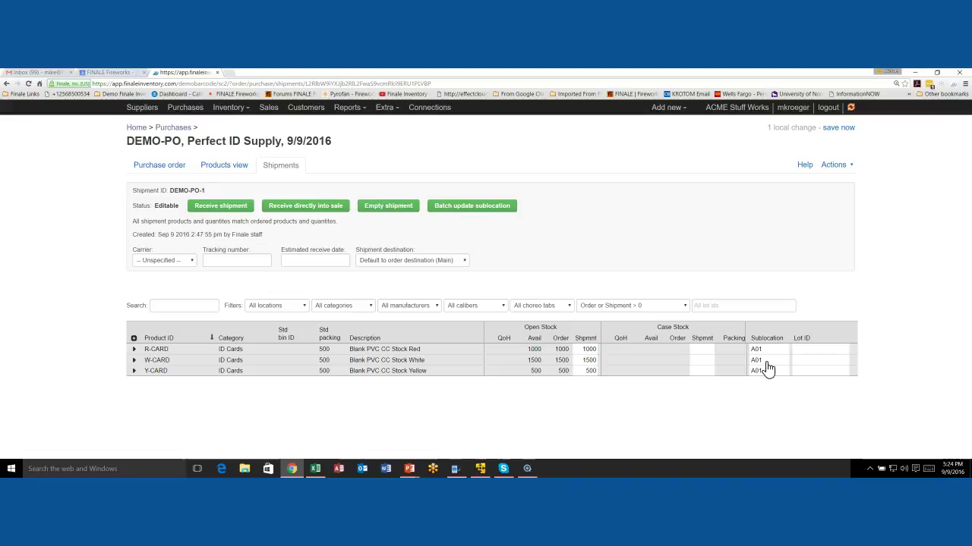
click(763, 356)
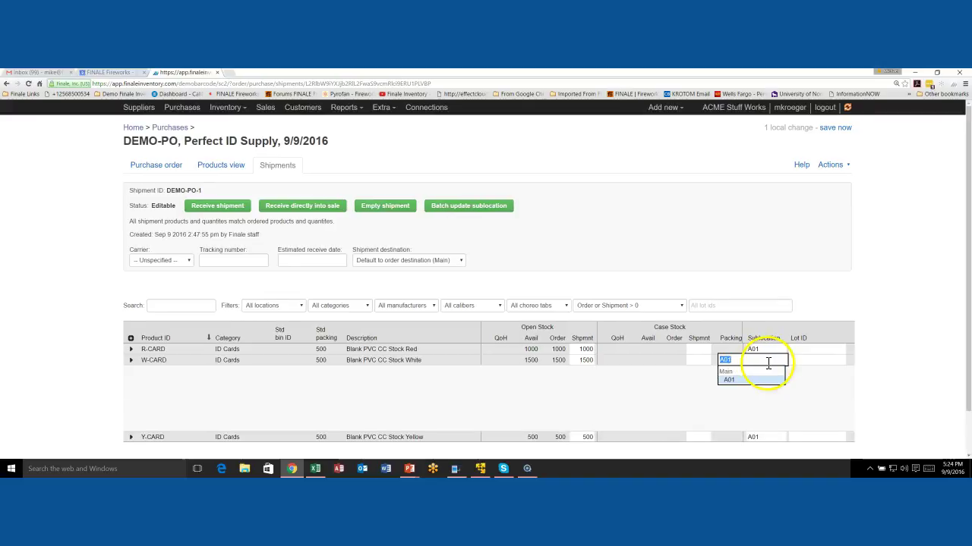
key(BackSpace)
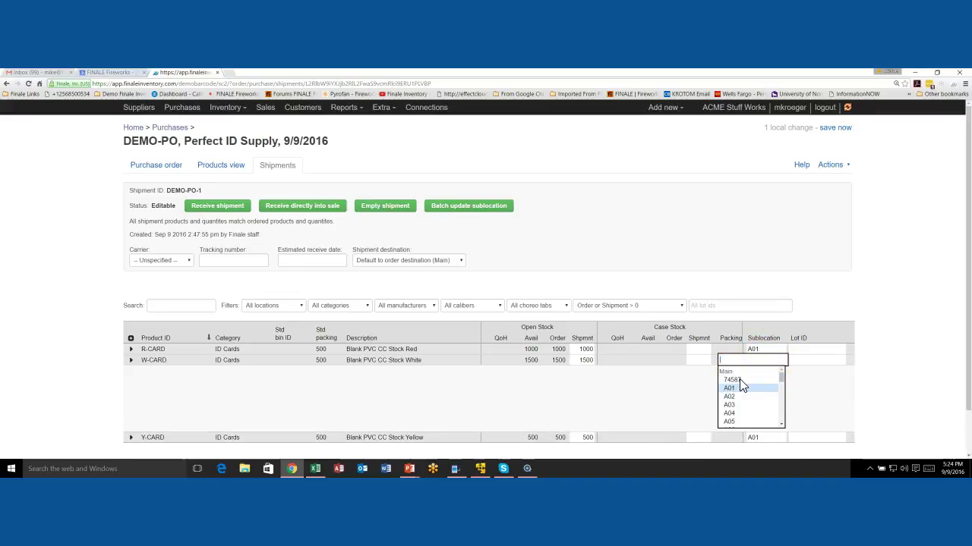
click(731, 406)
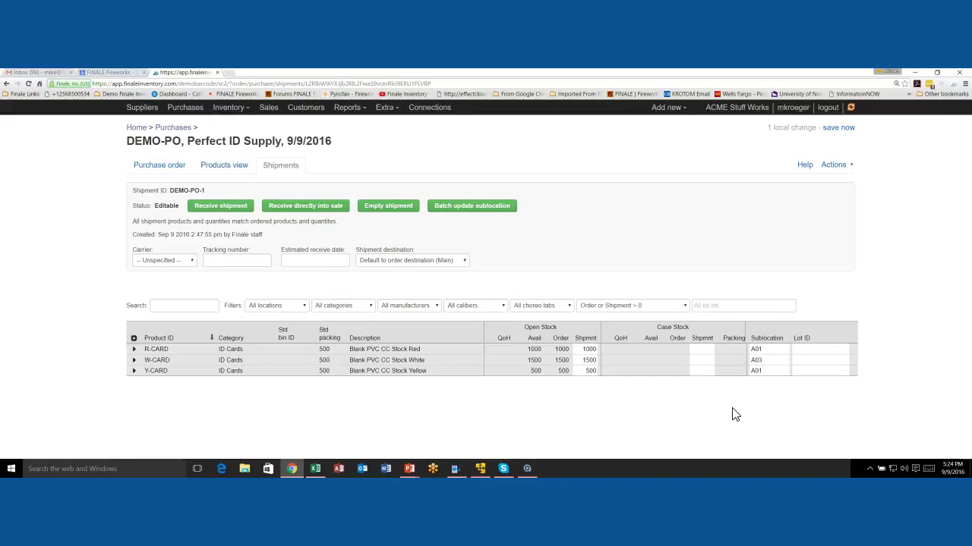
Set the shipment sublocation of Y-CARD to A05 and save the shipment changes.
click(769, 373)
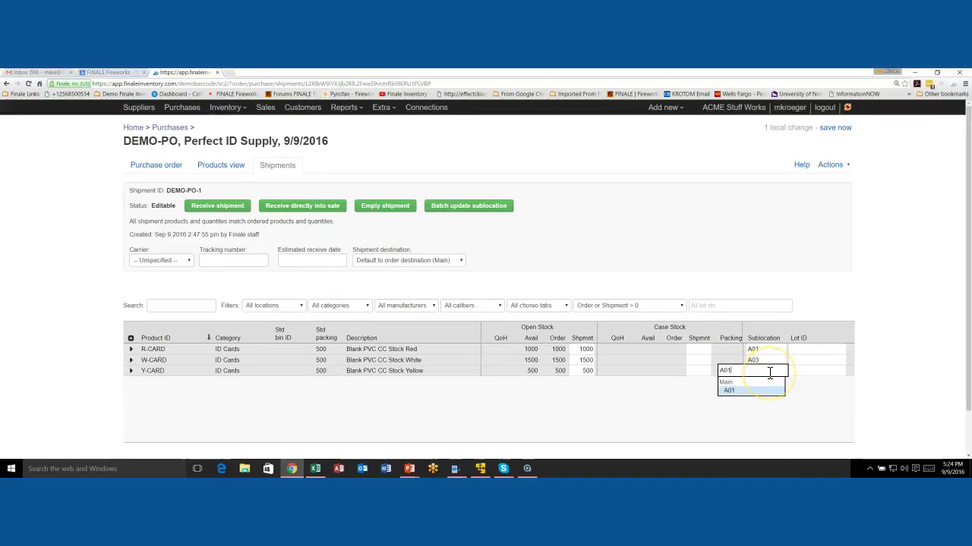
key(BackSpace)
key(BackSpace)
key(BackSpace)
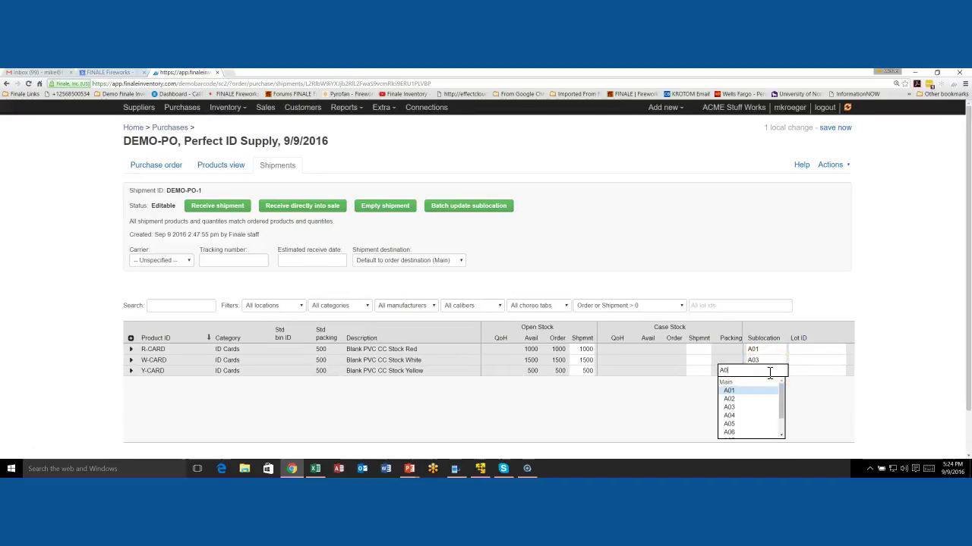
click(730, 423)
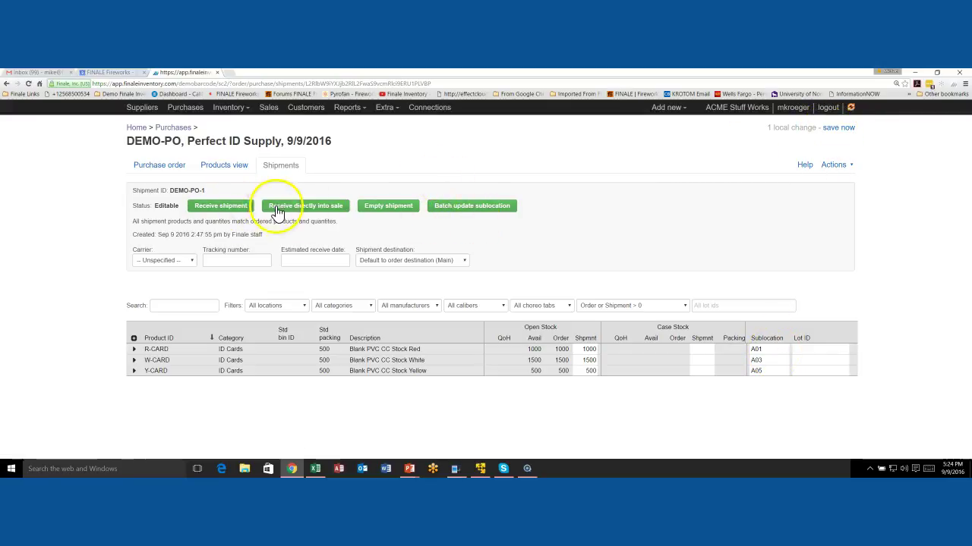
click(837, 129)
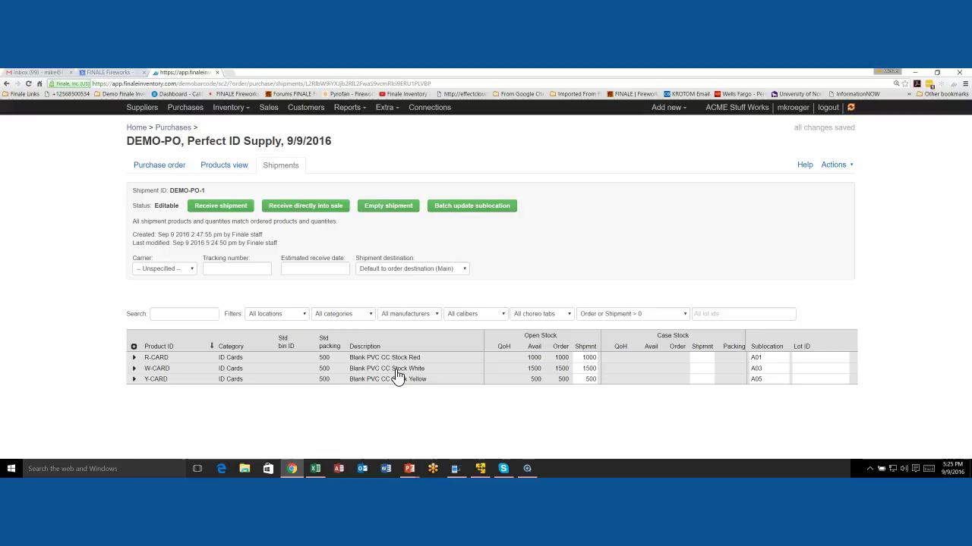
click(400, 280)
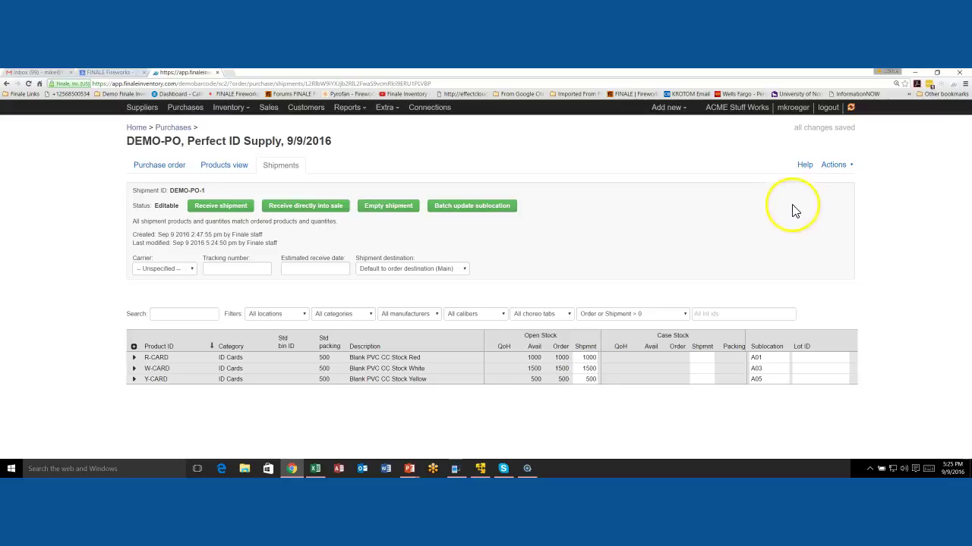
click(833, 165)
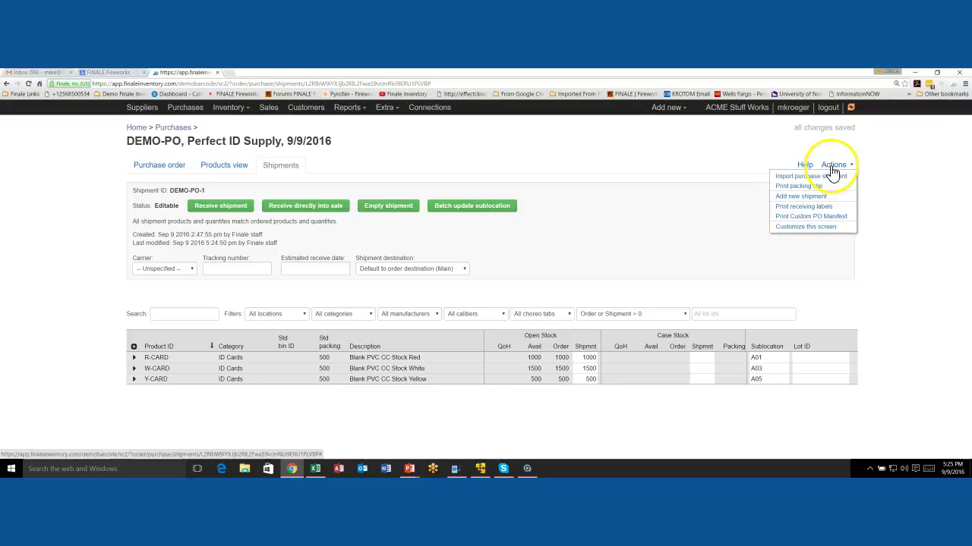
click(823, 207)
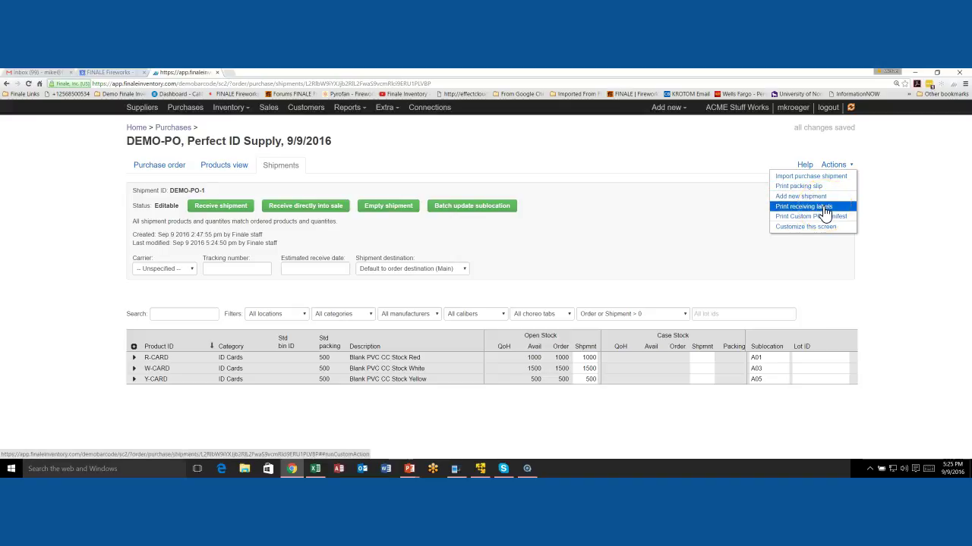
click(829, 167)
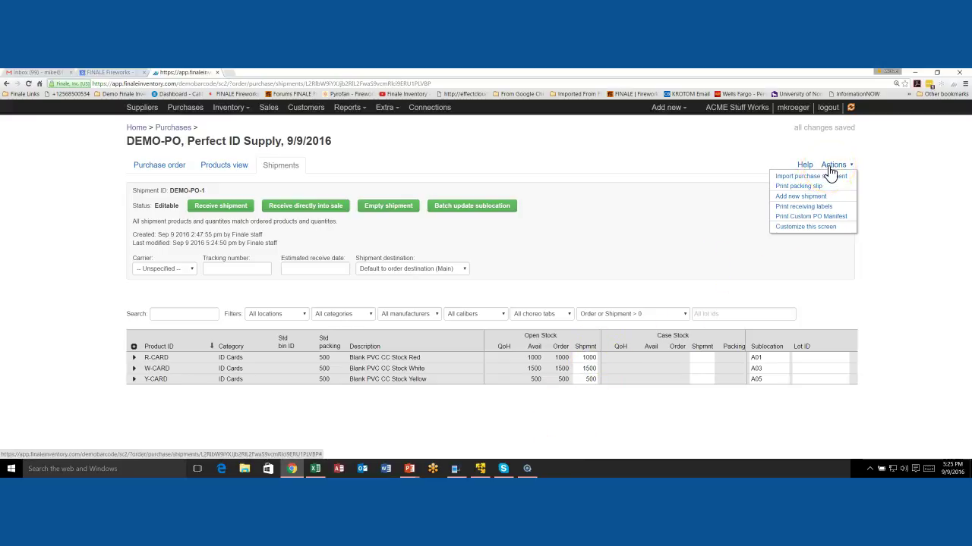
click(617, 264)
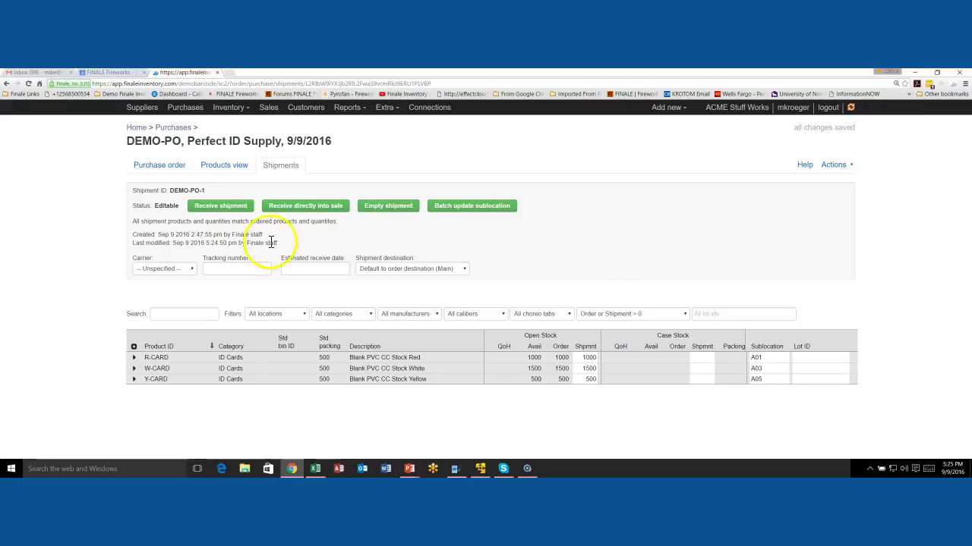
Receive the DEMO-PO-1 shipment with the received date 9/9/2016 and check its status in the purchases list.
click(211, 208)
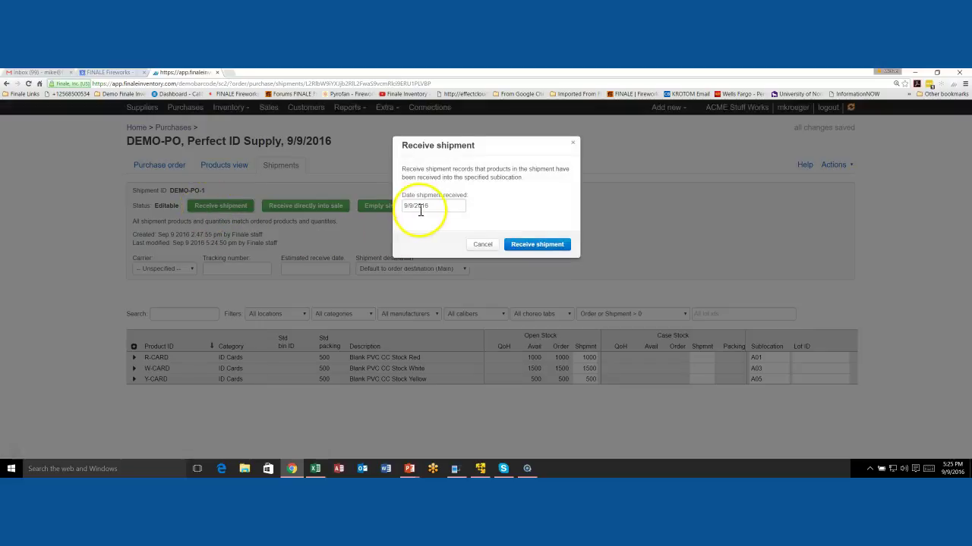
click(554, 251)
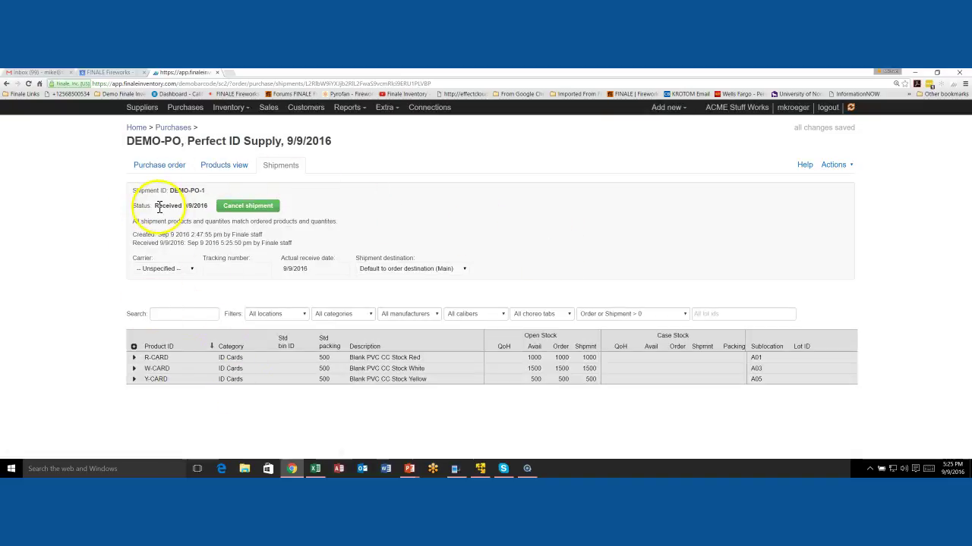
drag(155, 207, 211, 200)
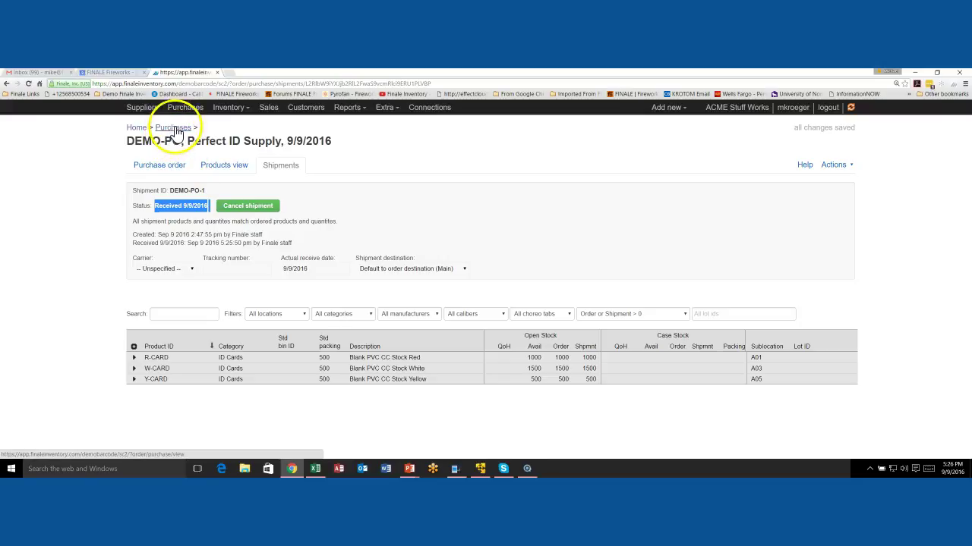
click(171, 129)
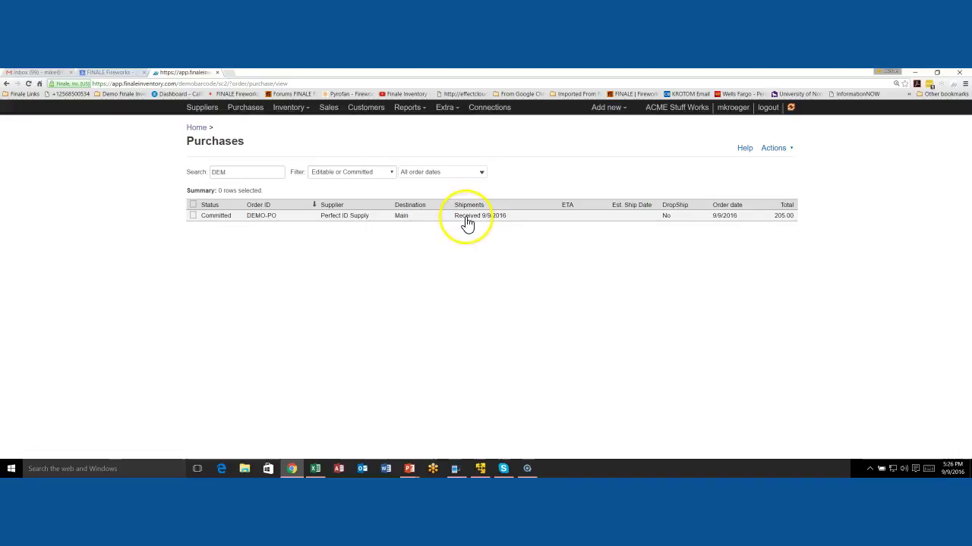
Check the ID Cards stock by sublocation for R-CARD, W-CARD and Y-CARD in the stock list.
click(296, 108)
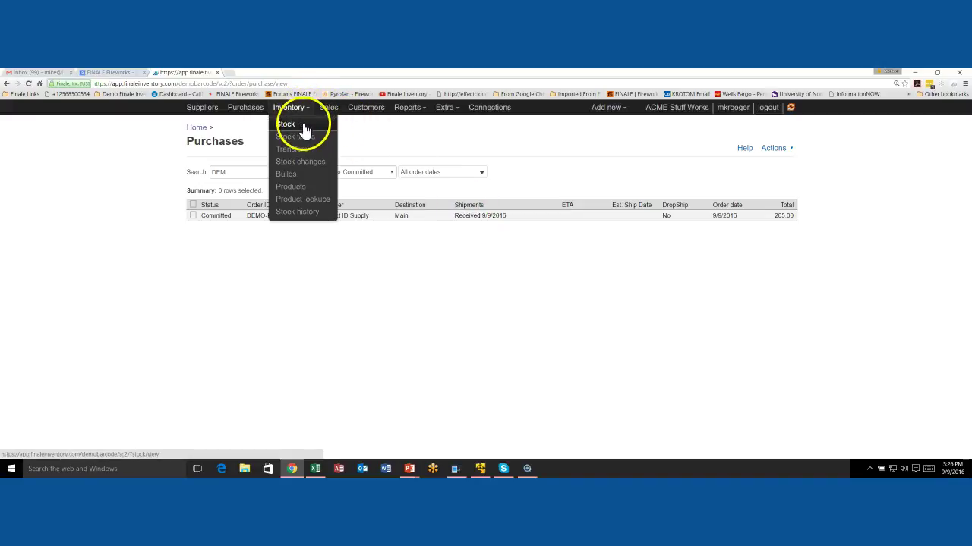
click(304, 129)
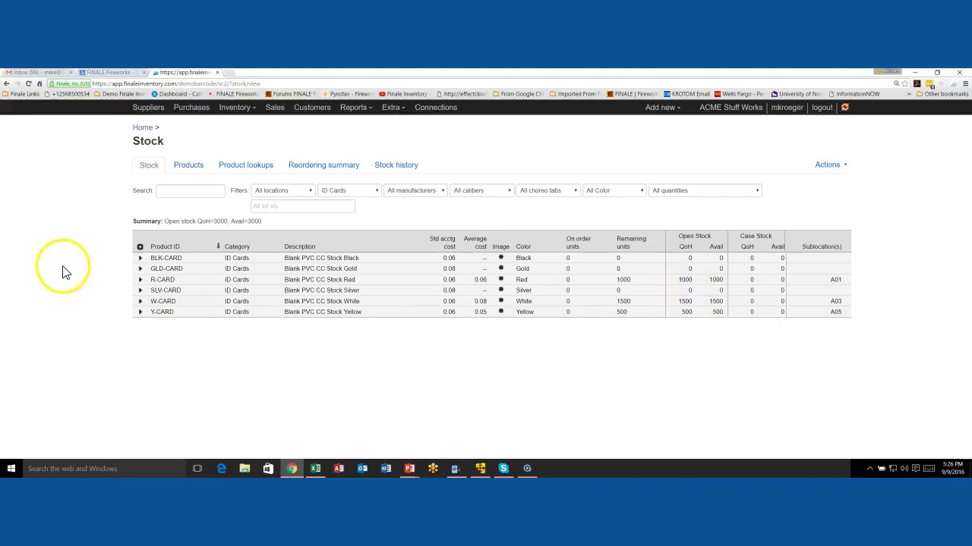
click(140, 280)
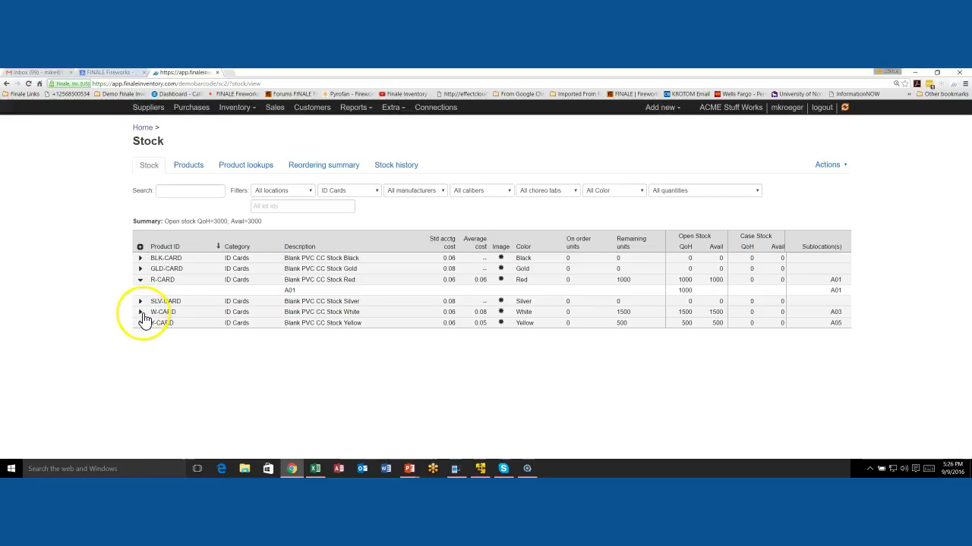
click(140, 313)
click(141, 335)
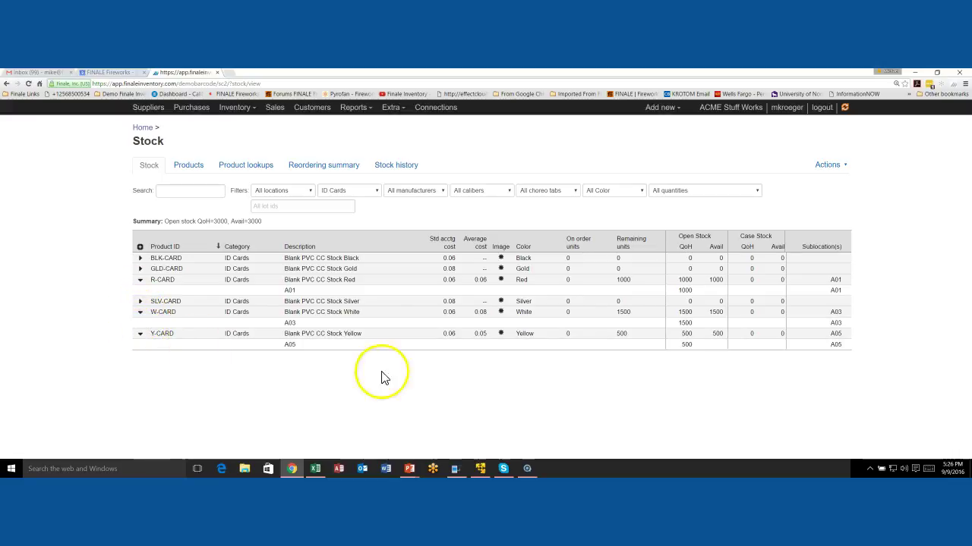